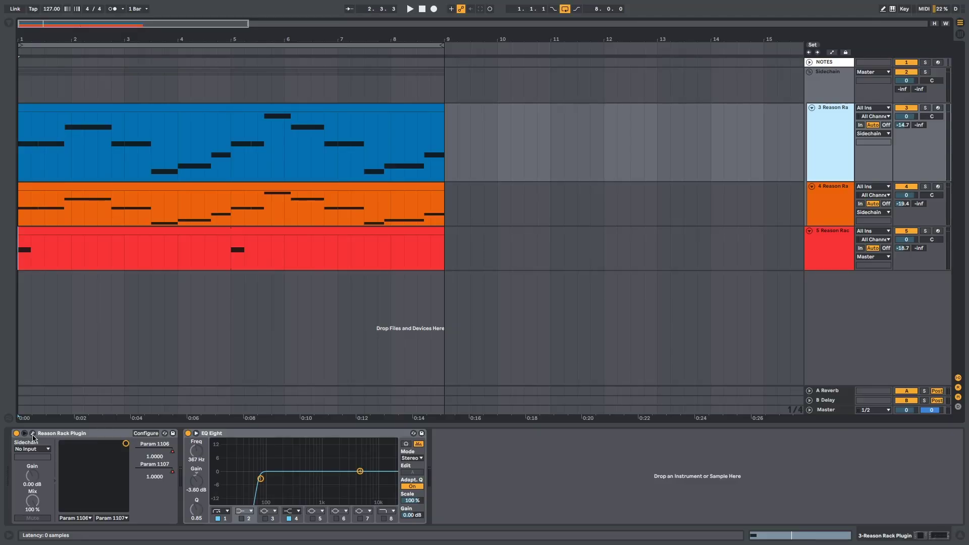
- Open the Reason Rack Plugin on track 3, move its window clear of the clips, and start playback
left_click(32, 433)
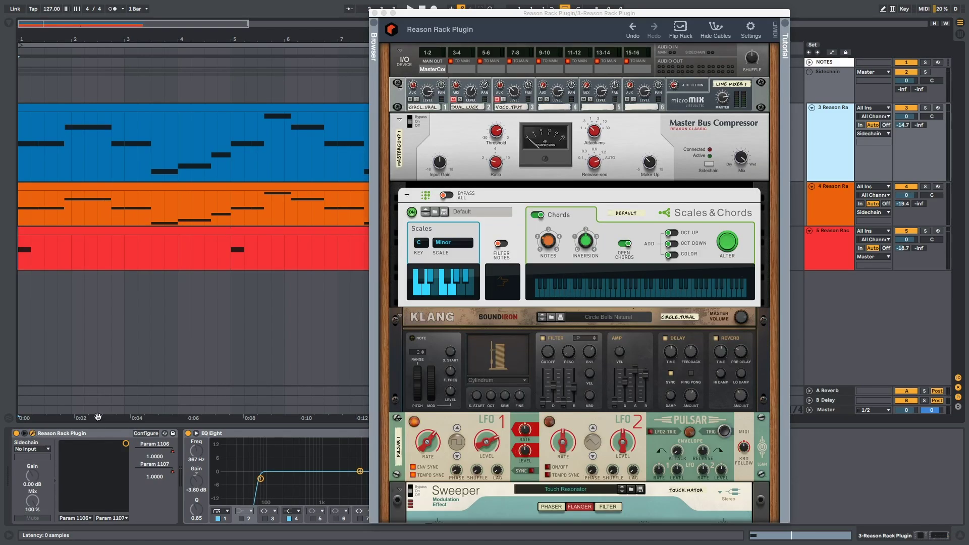
left_click_drag(528, 13, 661, 8)
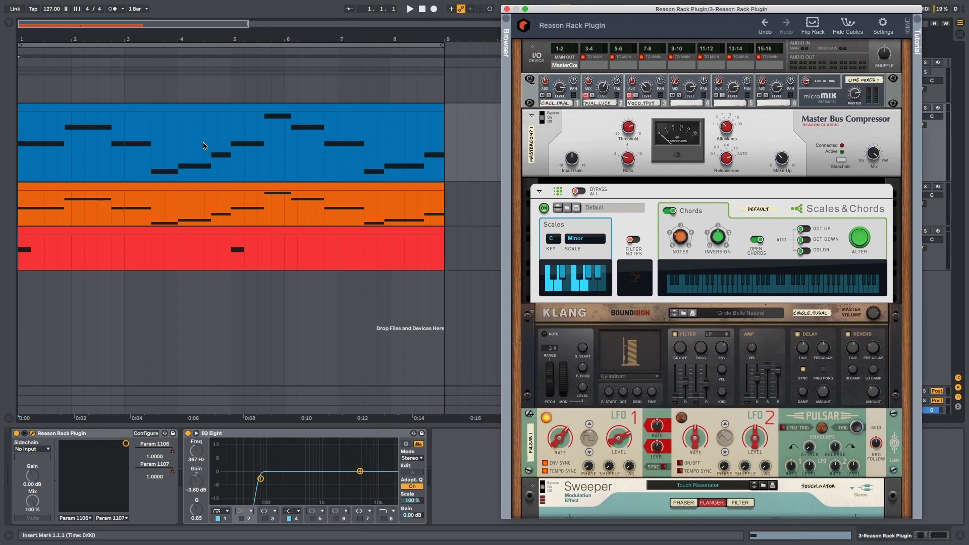
key("space")
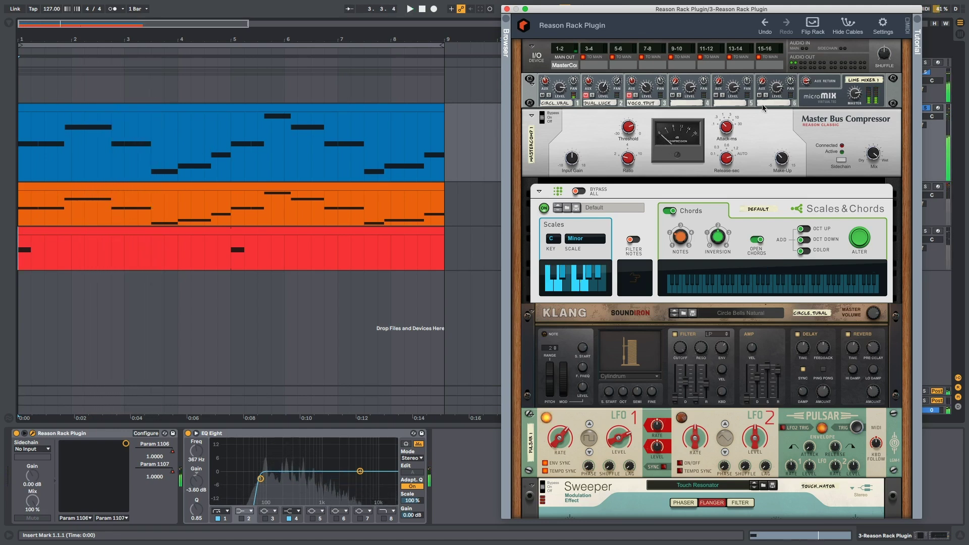
- Examine the upper part of track 3's rack: the Line Mixer, Master Bus Compressor, and Scales & Chords devices
left_click(829, 89)
scroll(763, 146, "down", 2)
left_click(829, 117)
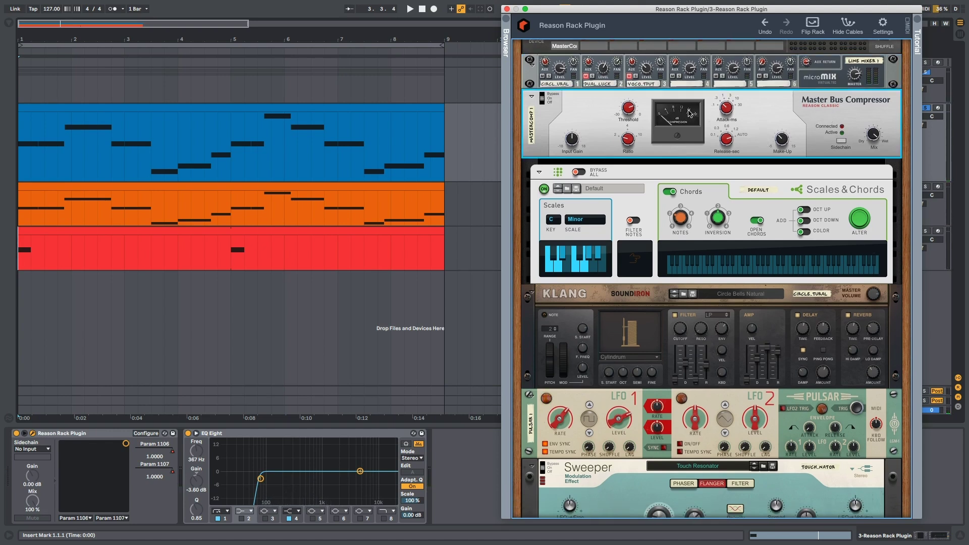
scroll(713, 176, "down", 2)
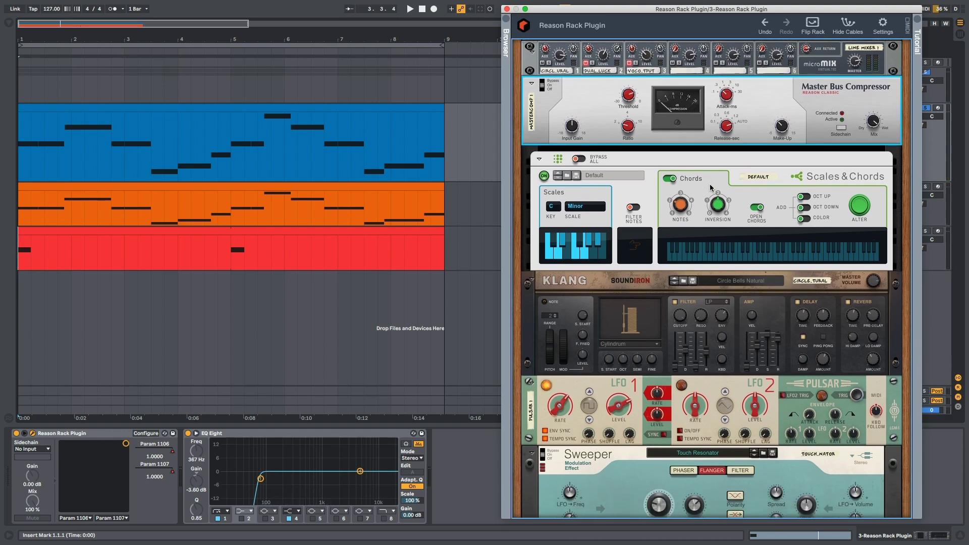
scroll(741, 194, "down", 3)
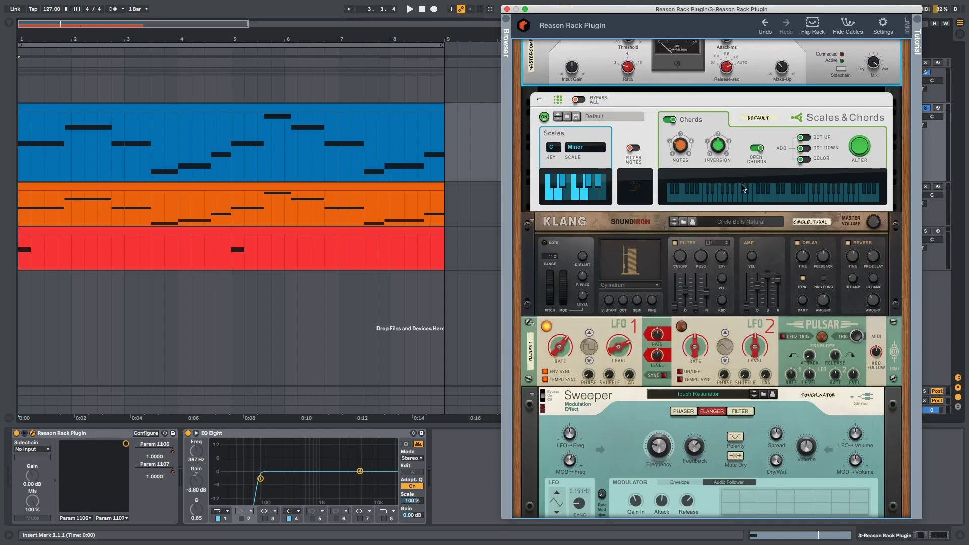
scroll(743, 188, "down", 1)
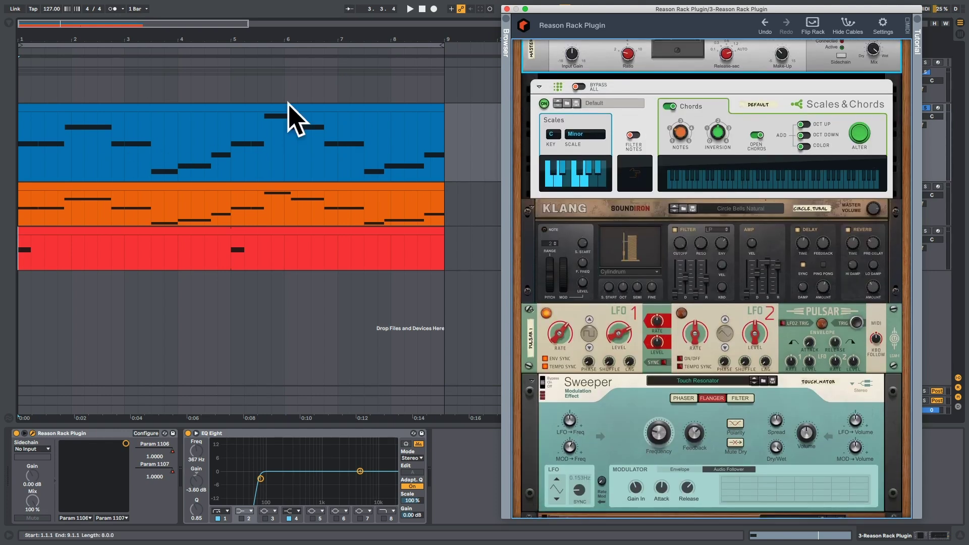
scroll(639, 260, "down", 1)
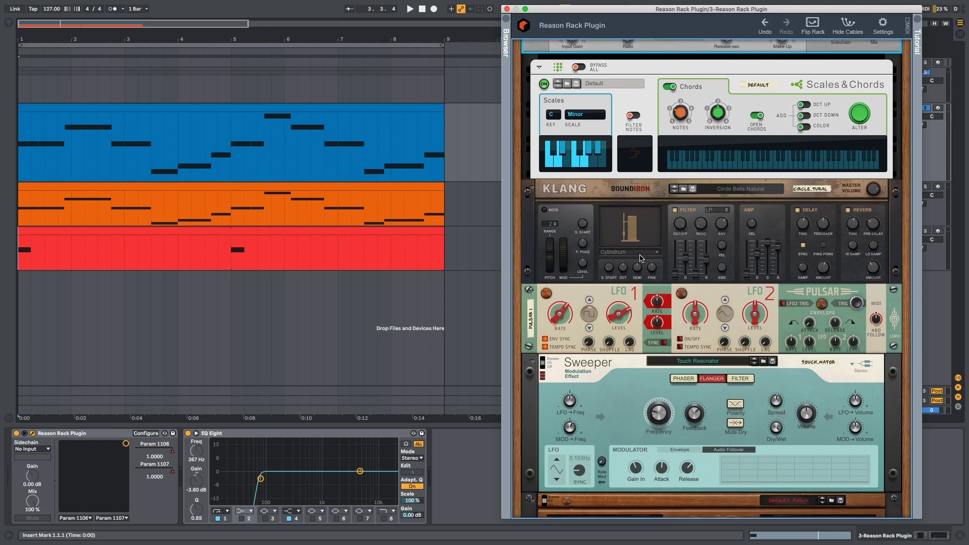
scroll(640, 259, "up", 7)
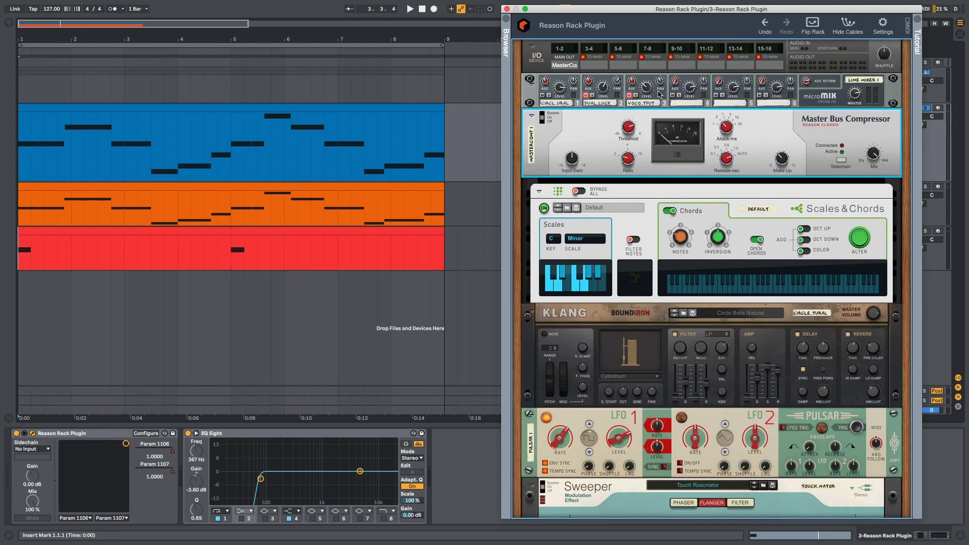
scroll(639, 221, "down", 7)
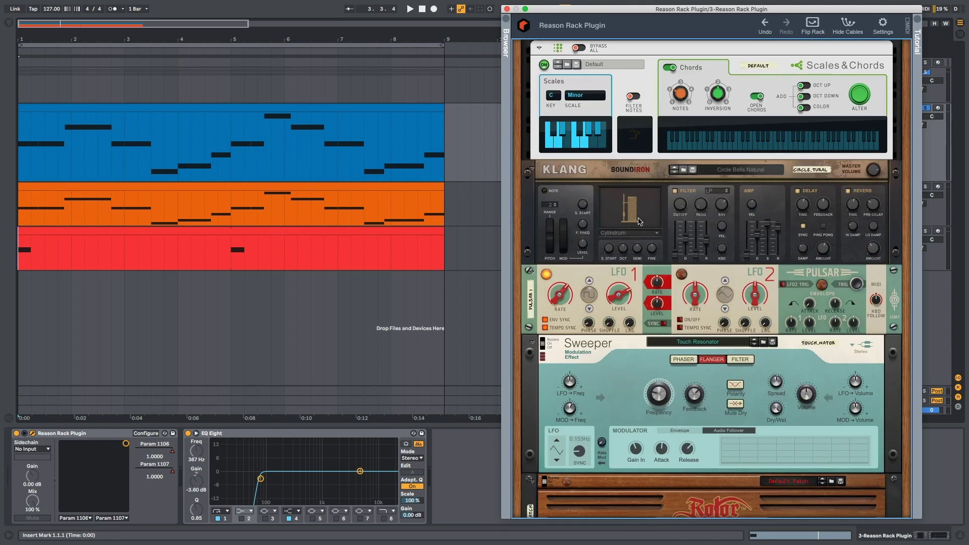
- Examine track 3's Klang, Pulsar, Sweeper, Rotor, Channel EQ, Europa and Leads devices, and play the layered sound
left_click(620, 172)
scroll(619, 182, "down", 2)
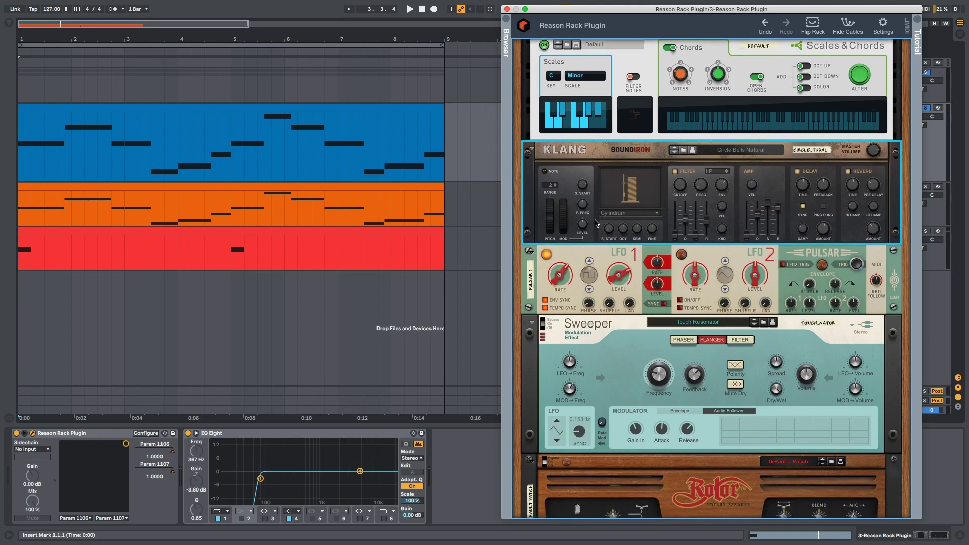
scroll(617, 188, "down", 2)
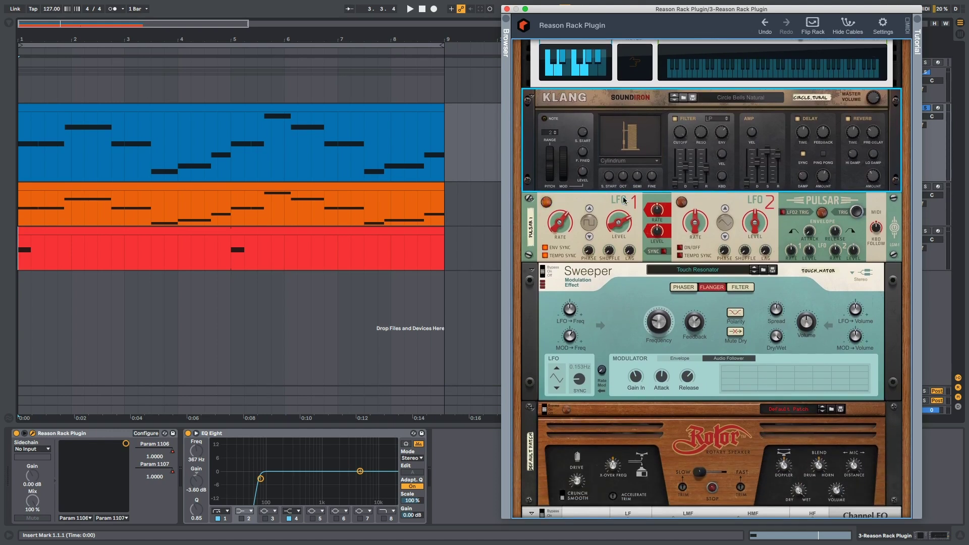
scroll(757, 217, "down", 1)
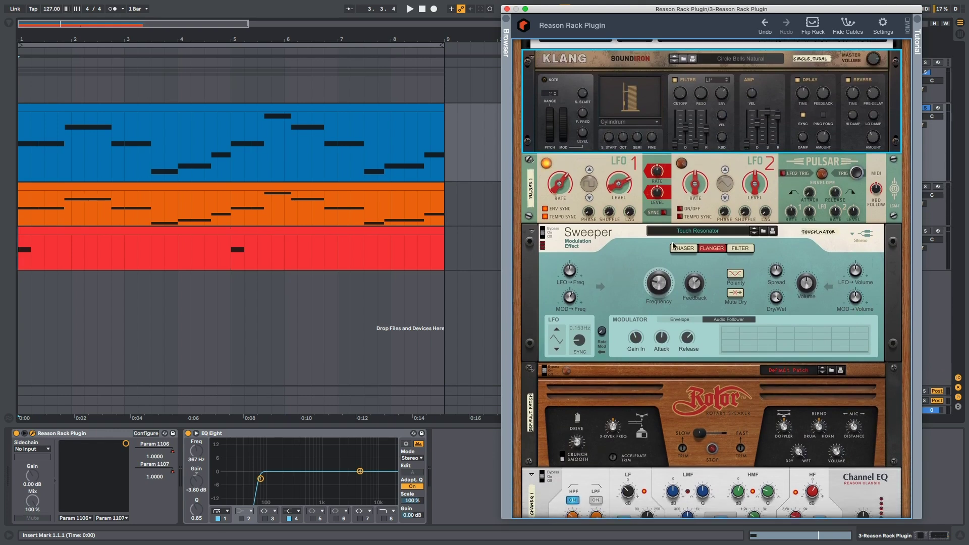
scroll(644, 305, "down", 4)
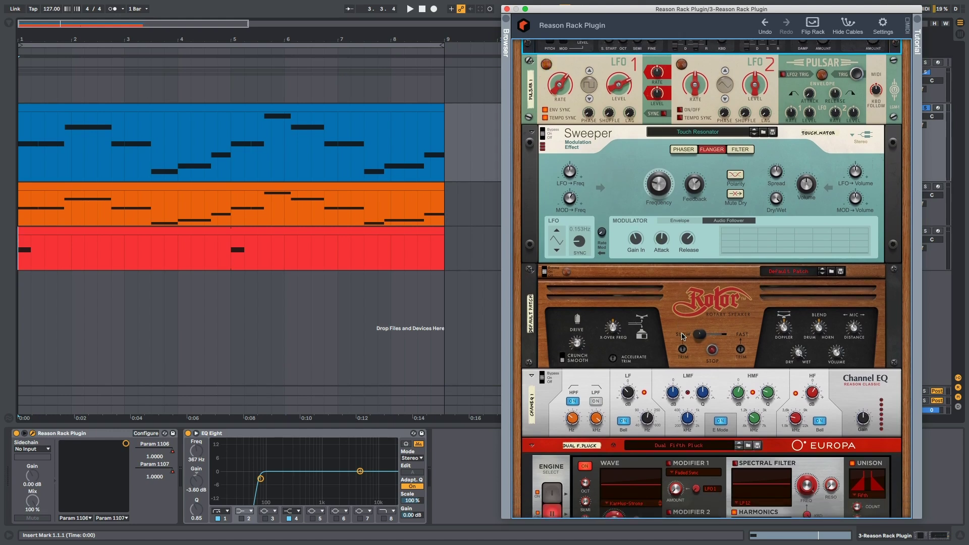
scroll(766, 323, "up", 14)
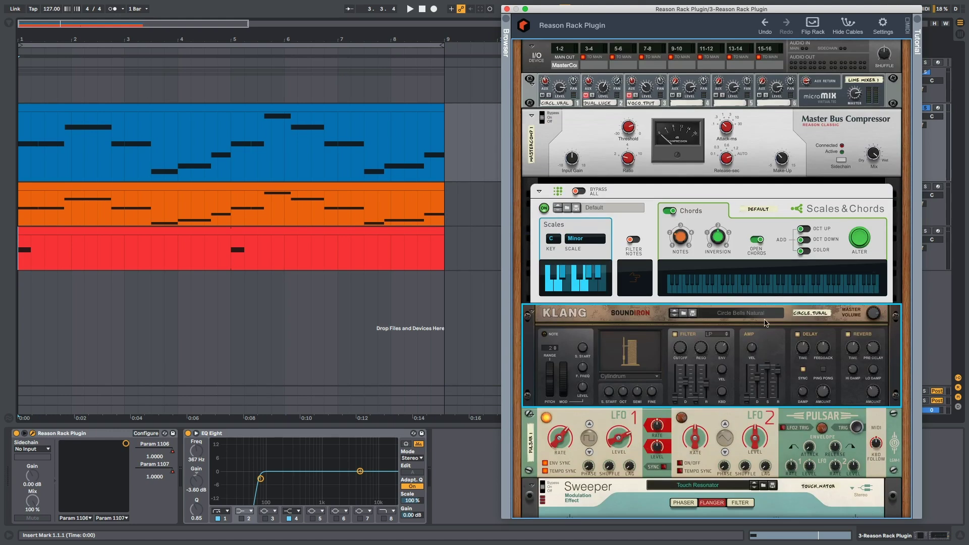
scroll(649, 107, "down", 20)
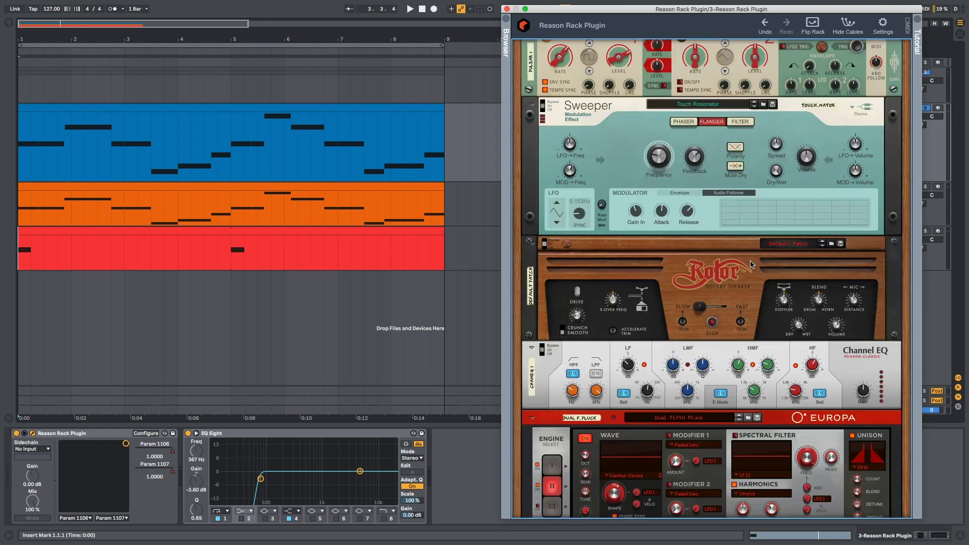
scroll(686, 327, "down", 5)
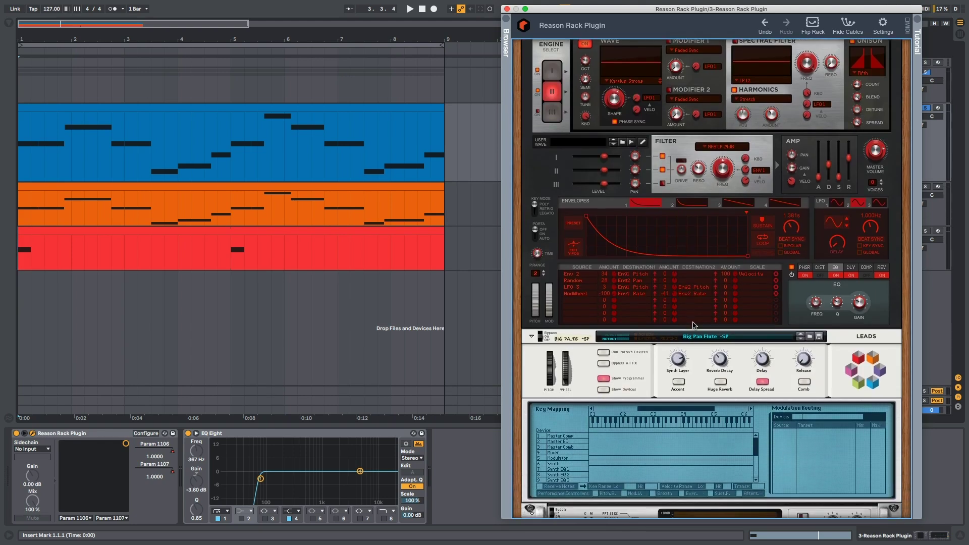
scroll(682, 303, "up", 20)
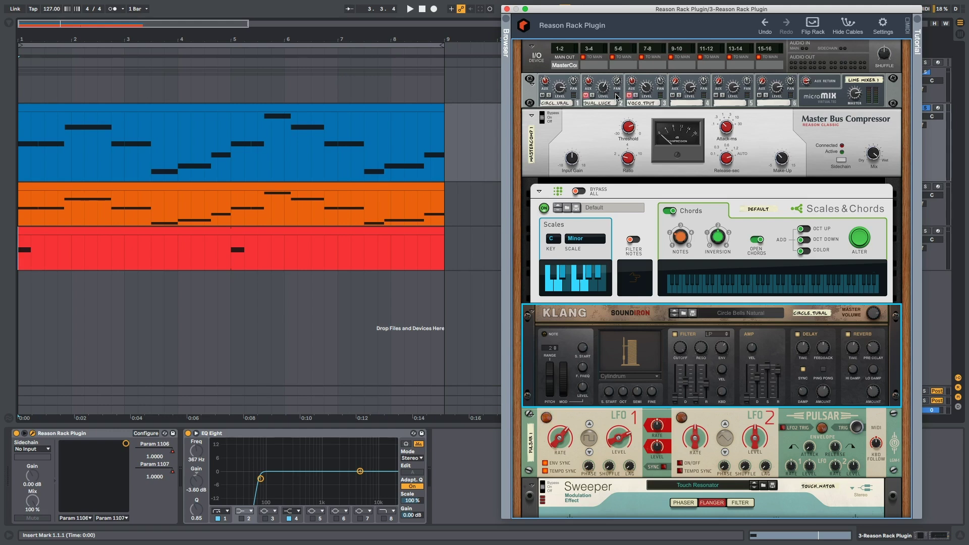
key("space")
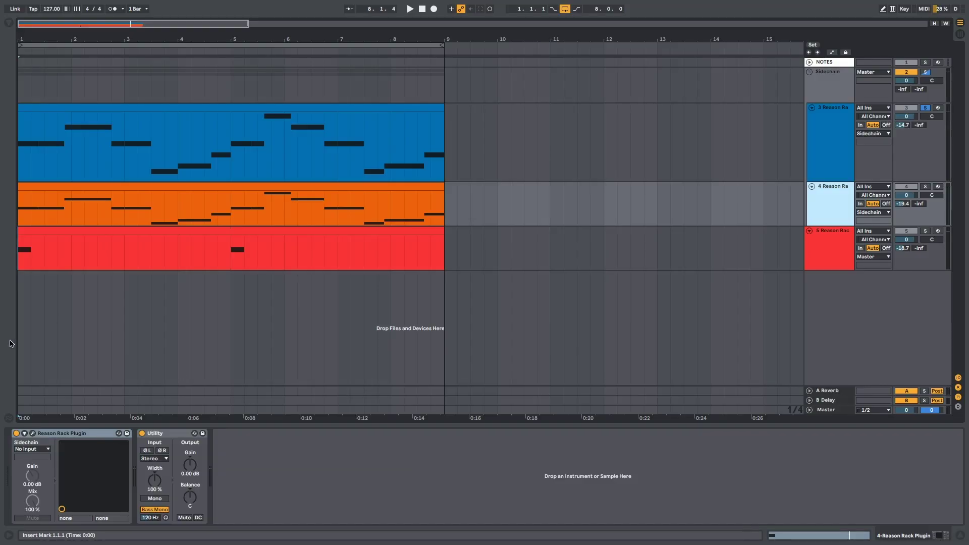
- Open the Reason Rack Plugin on track 4 and shift its window away from the clips to inspect the rack
left_click(33, 434)
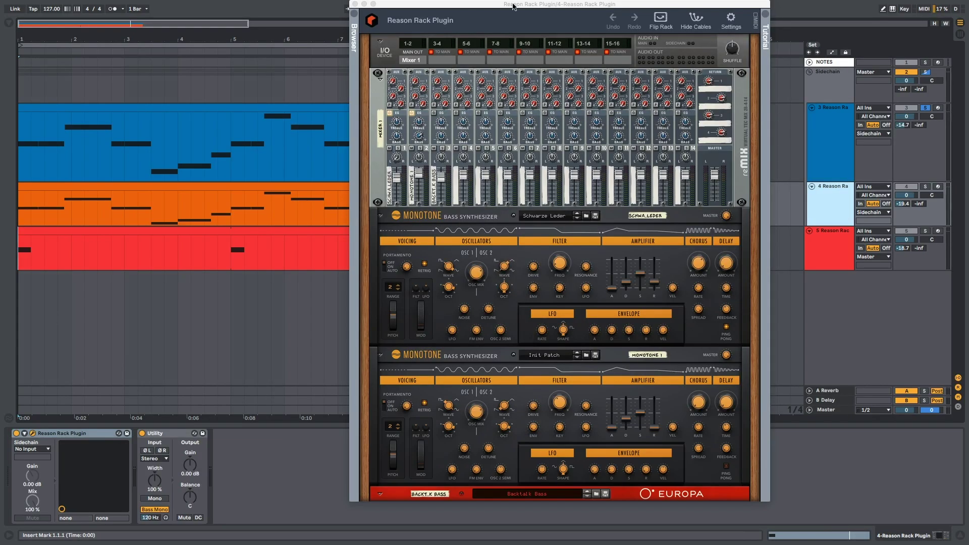
left_click_drag(513, 6, 580, 7)
scroll(625, 252, "down", 5)
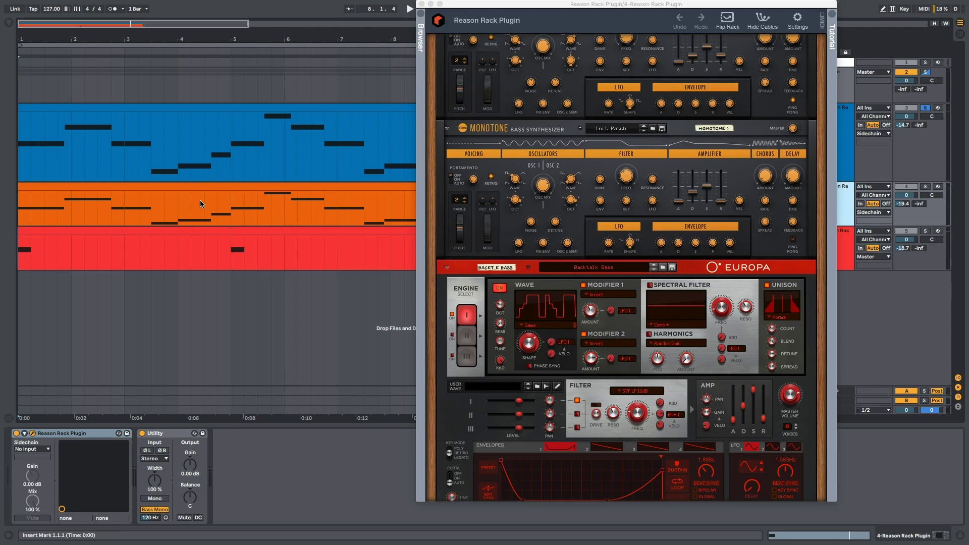
- Unsolo track 3, solo track 4 in its place, and play it back
key("Up")
key("s")
key("space")
key("s")
key("space")
- Examine track 4's bass rack: the mixer, the two Monotone synthesizers, and the Europa with the Backtalk Bass patch
scroll(586, 162, "up", 5)
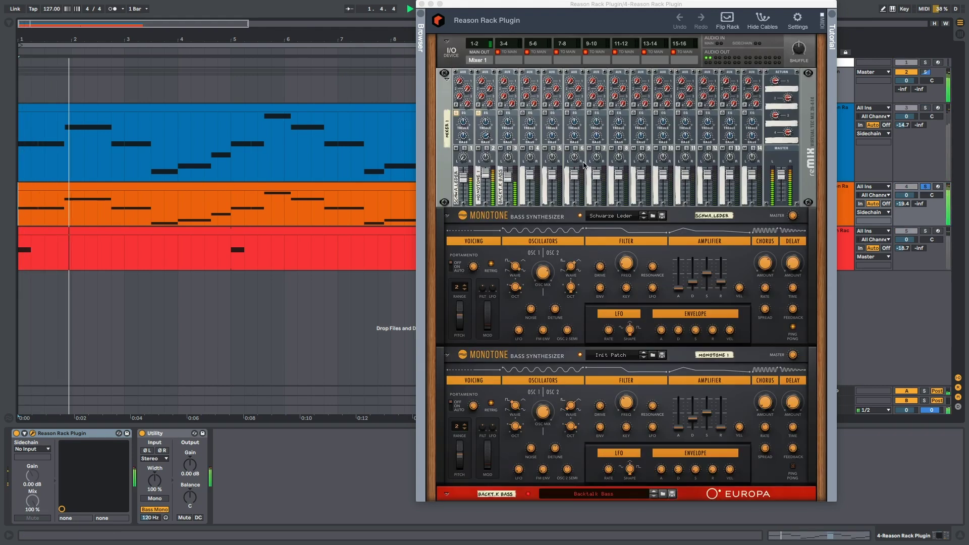
scroll(585, 161, "down", 3)
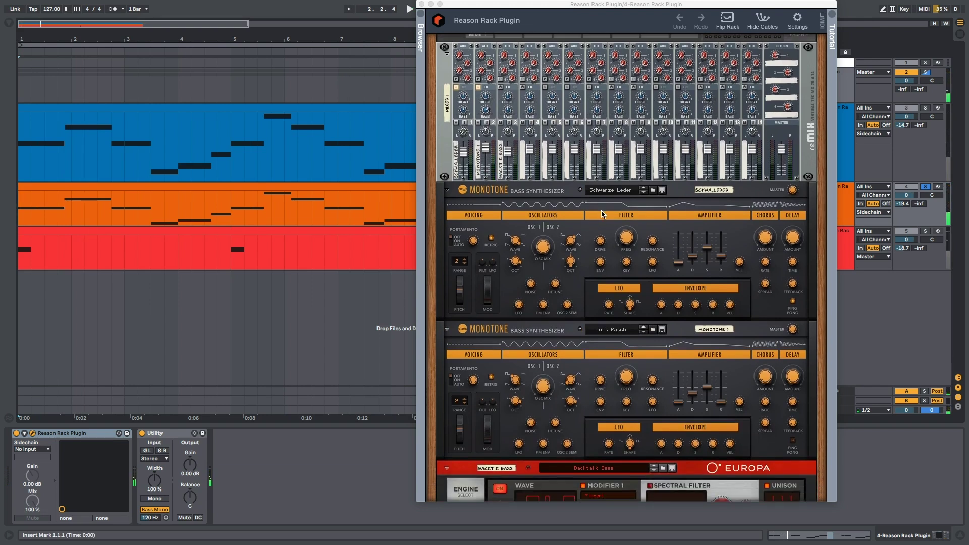
scroll(576, 227, "down", 5)
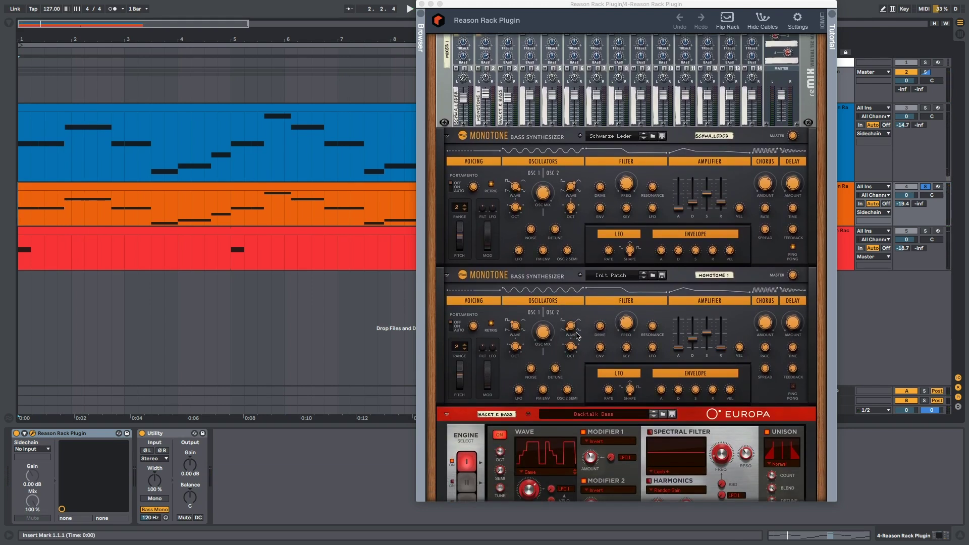
scroll(631, 363, "down", 15)
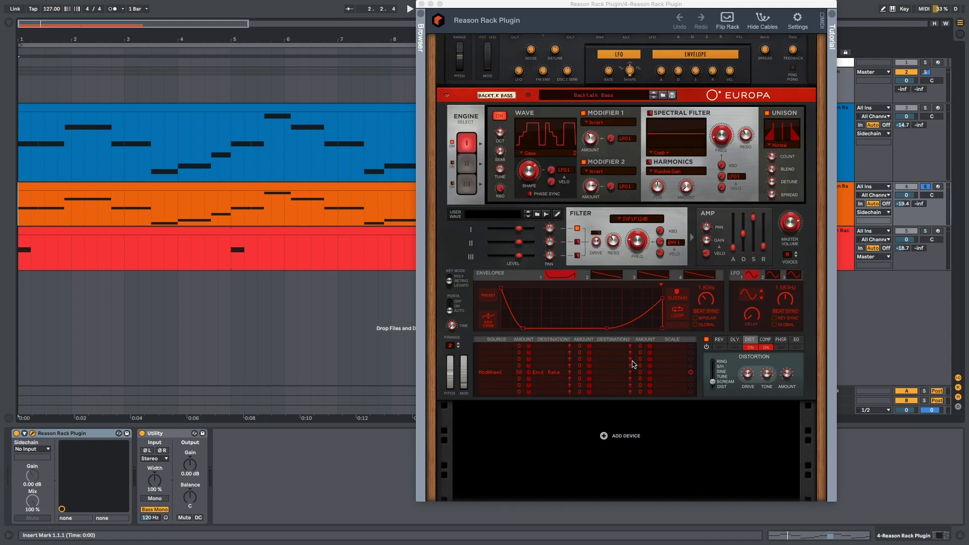
scroll(633, 360, "up", 20)
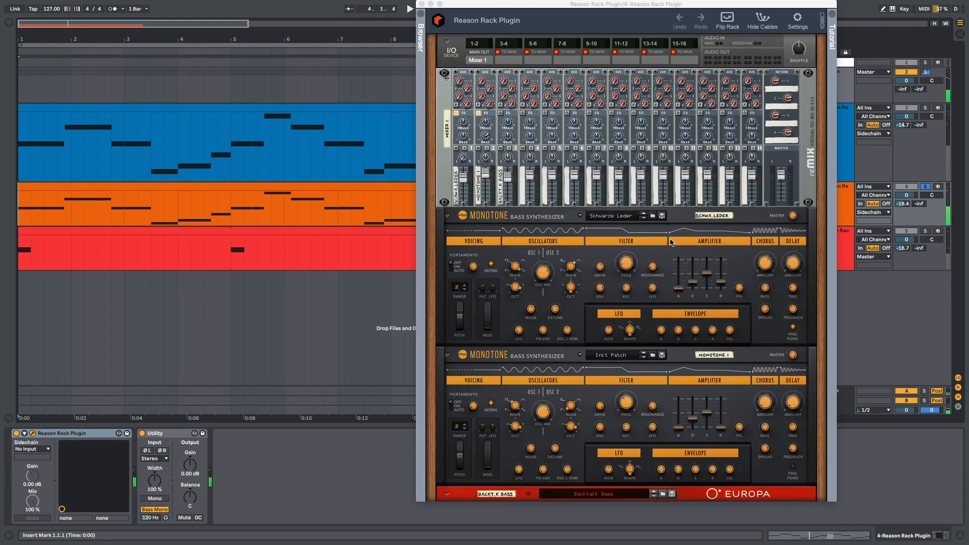
scroll(671, 242, "down", 20)
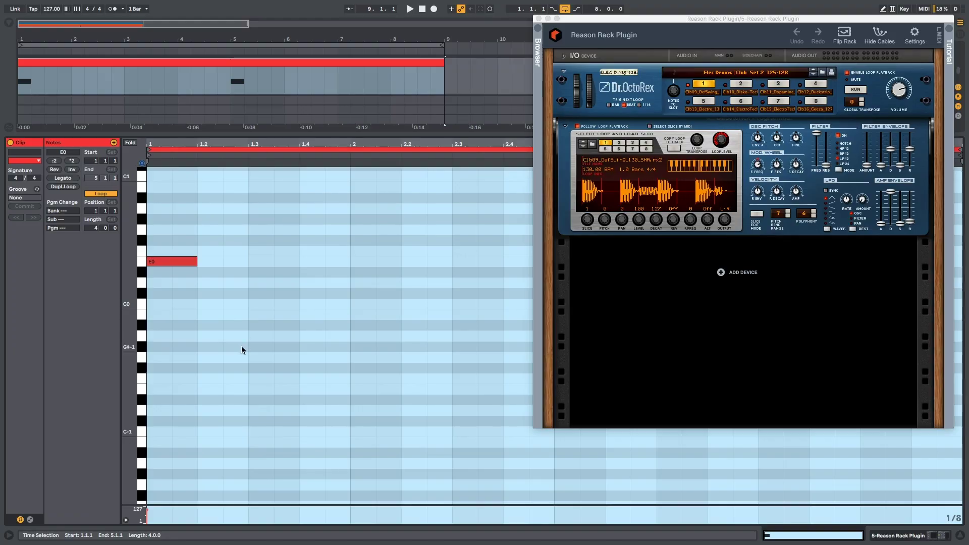
- Audition the Dr. OctoRex loop slots with the piano-roll keys from F0 to A0, and play the clip from its start
scroll(241, 347, "up", 3)
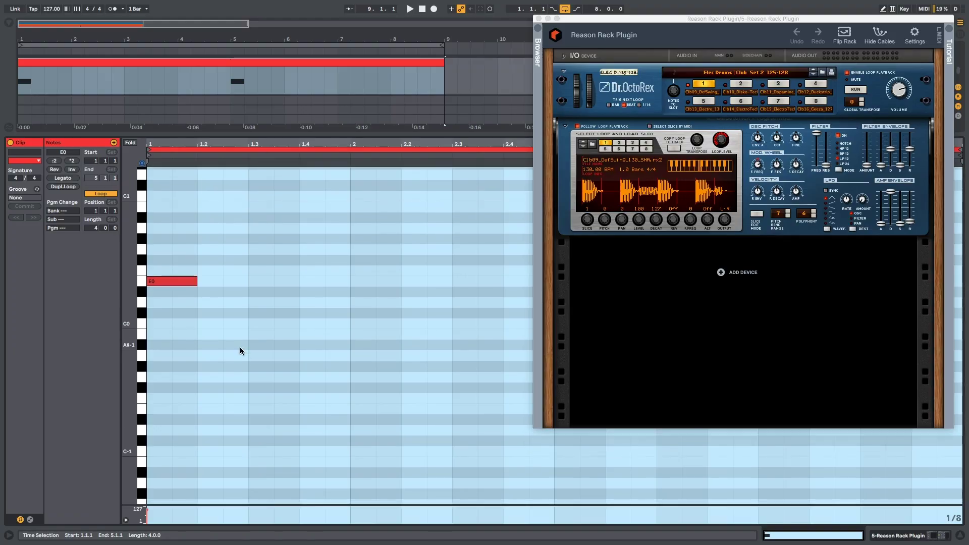
scroll(189, 335, "up", 2)
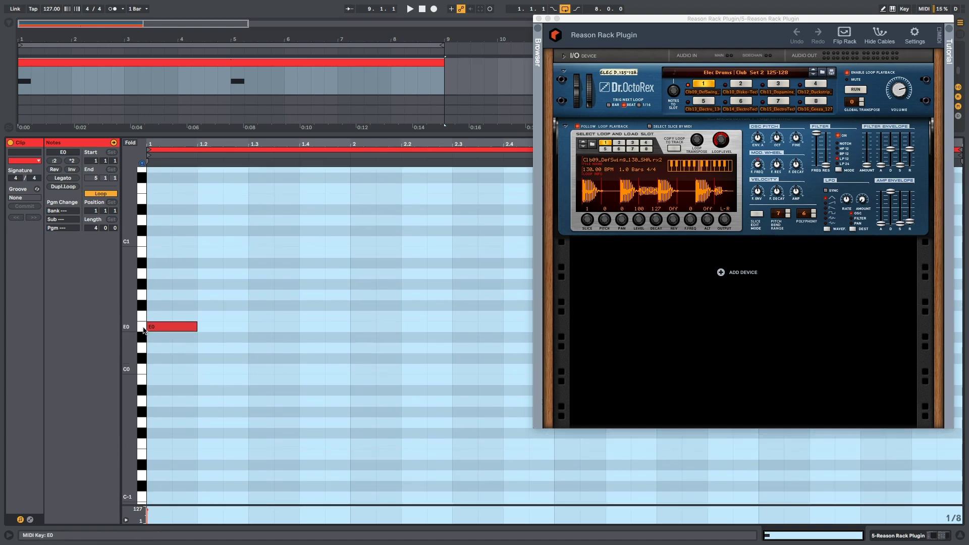
left_click(144, 297)
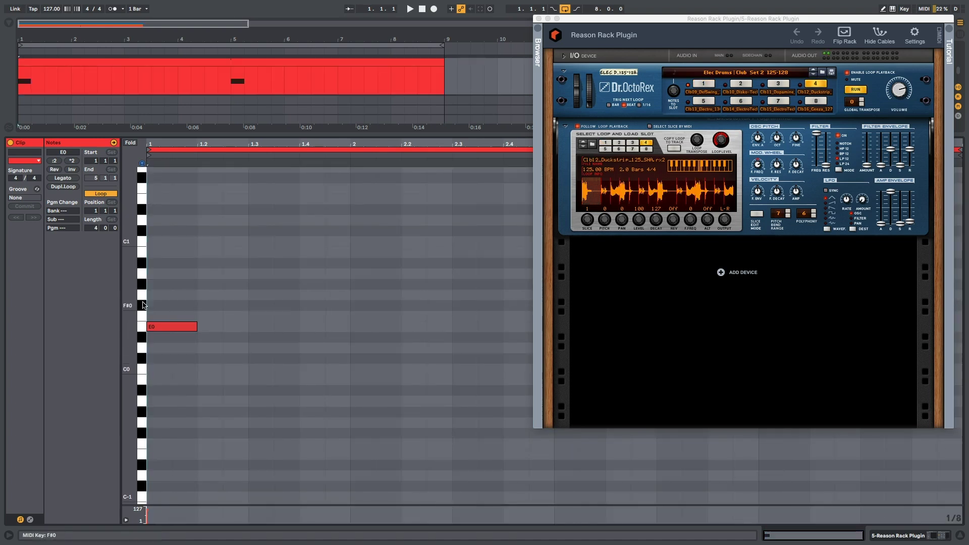
left_click(143, 306)
left_click(142, 318)
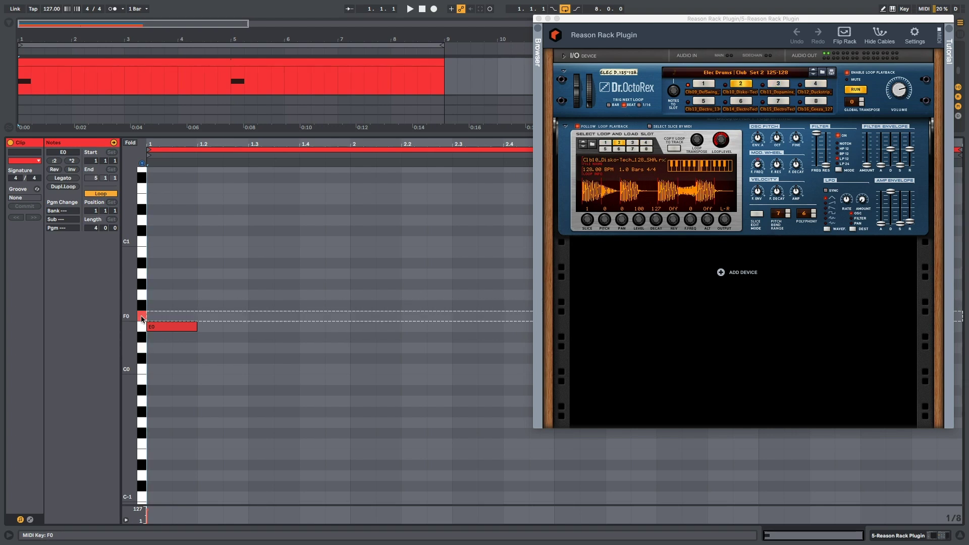
left_click(141, 309)
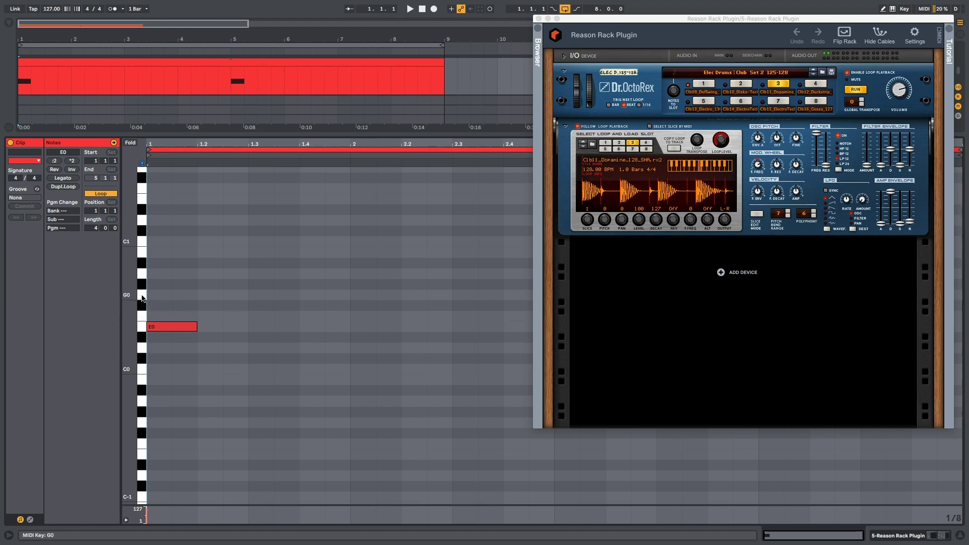
left_click(143, 298)
left_click(143, 287)
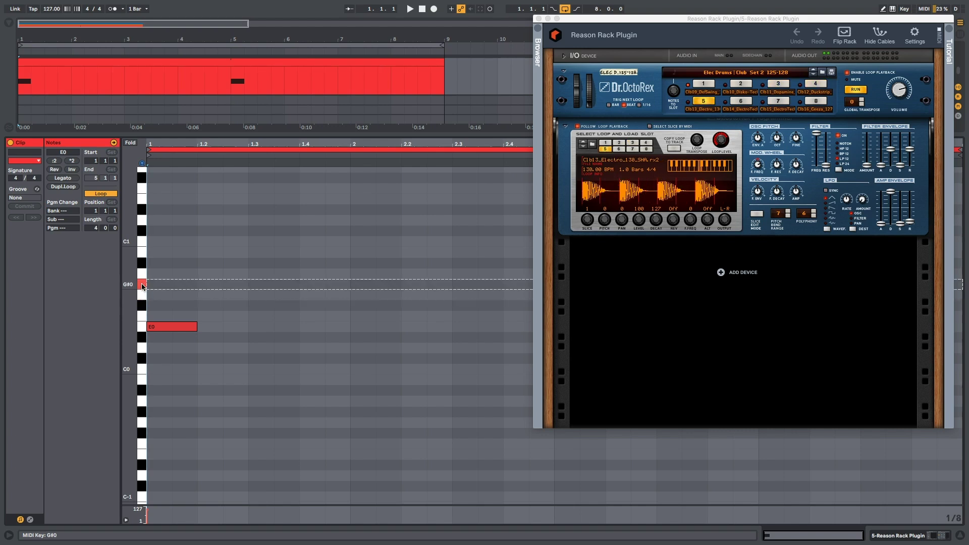
left_click(143, 282)
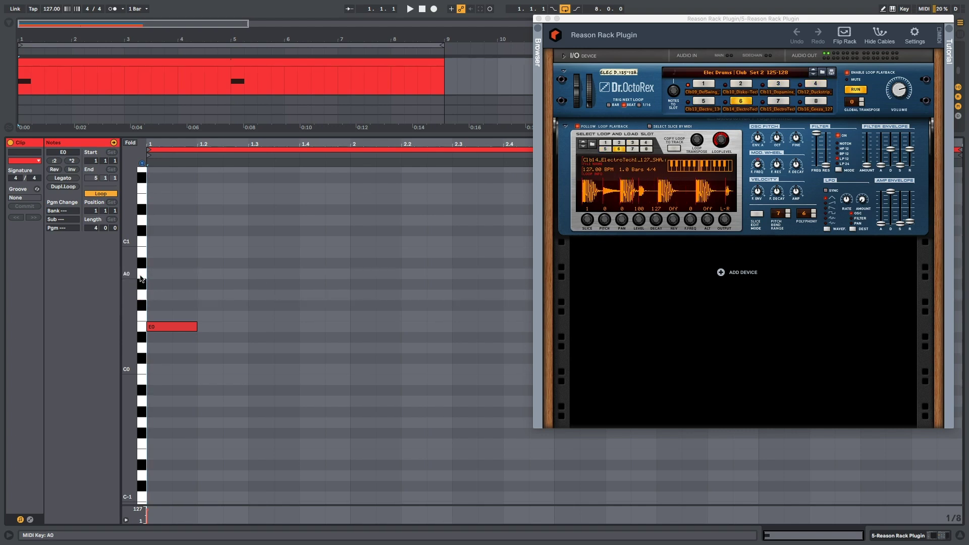
key("space")
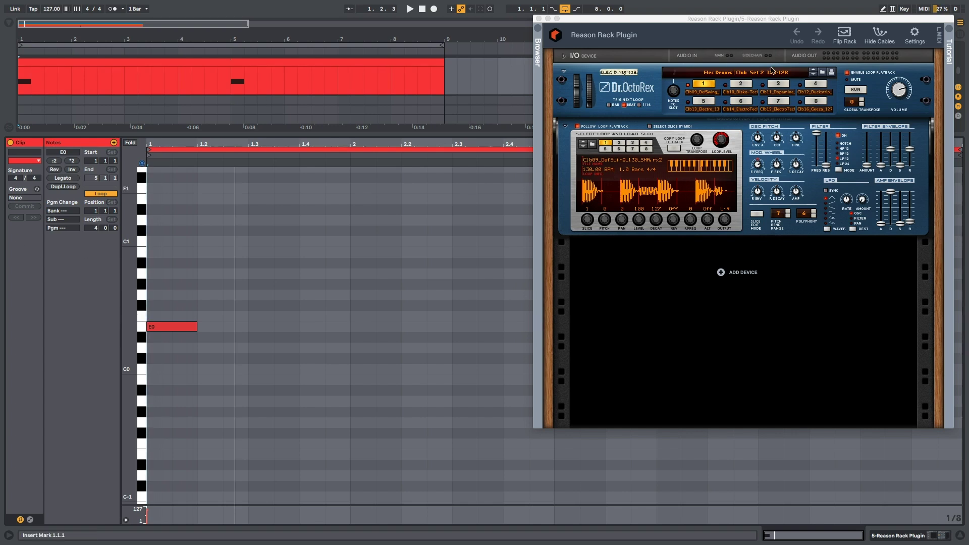
- Audition more Dr. OctoRex loops with the piano-roll keys up to C1 and below C0, and play the E0 clip
left_click(142, 305)
left_click(141, 277)
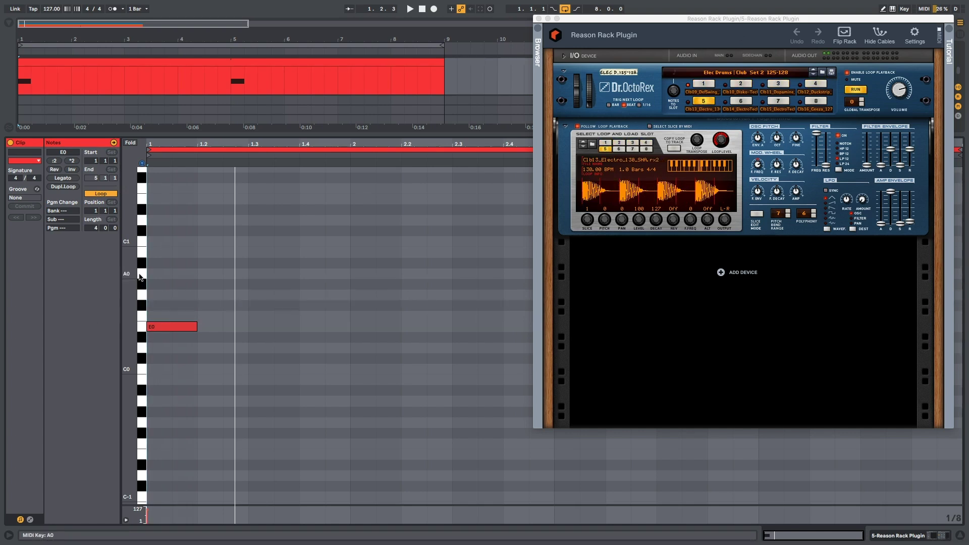
left_click(140, 246)
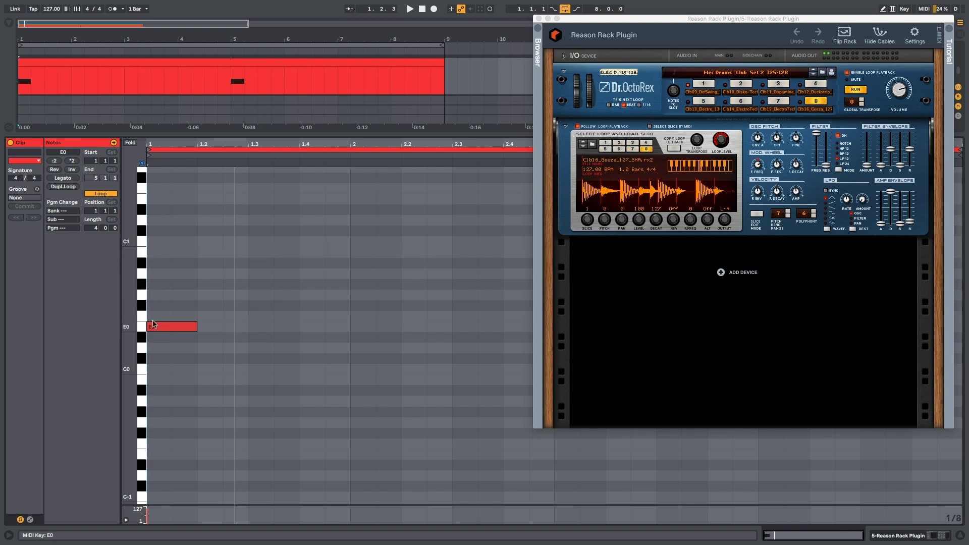
key("space")
key("space")
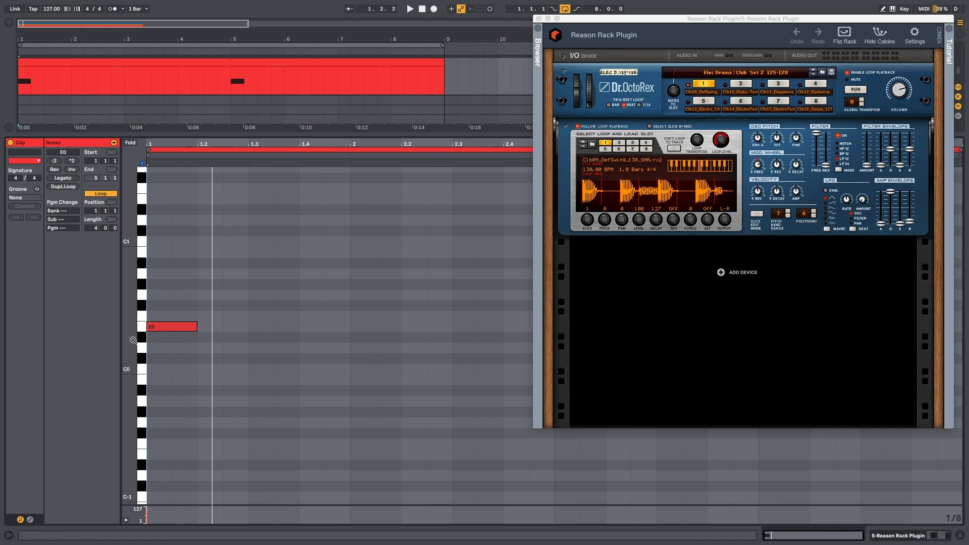
mouse_move(139, 346)
left_mouse_down()
mouse_move(131, 461)
mouse_move(137, 398)
mouse_move(141, 495)
mouse_move(141, 462)
left_mouse_up()
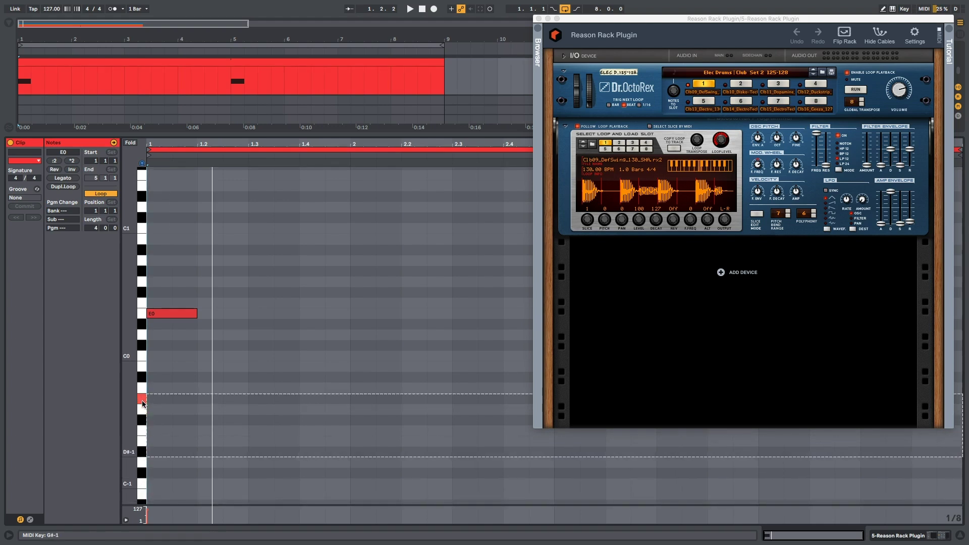
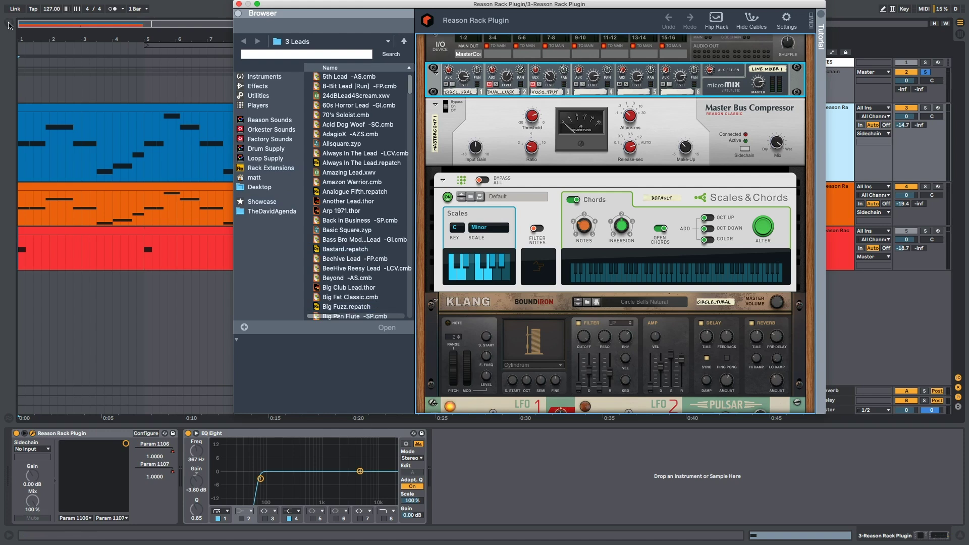
- Add the Wider effect from Favorites to track 3's device chain and set its width to 117%
left_click(30, 45)
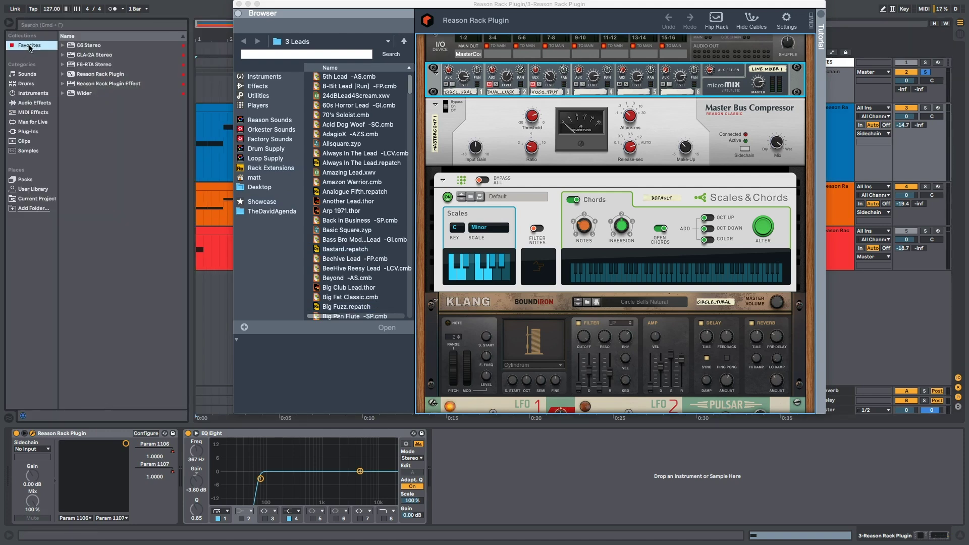
left_click(81, 95)
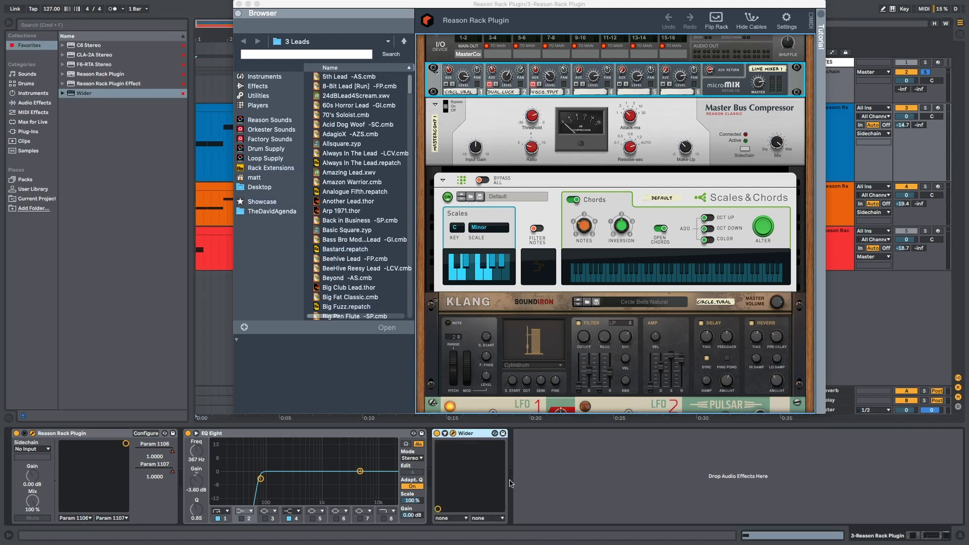
left_click_drag(430, 12, 218, 137)
left_click_drag(266, 232, 341, 250)
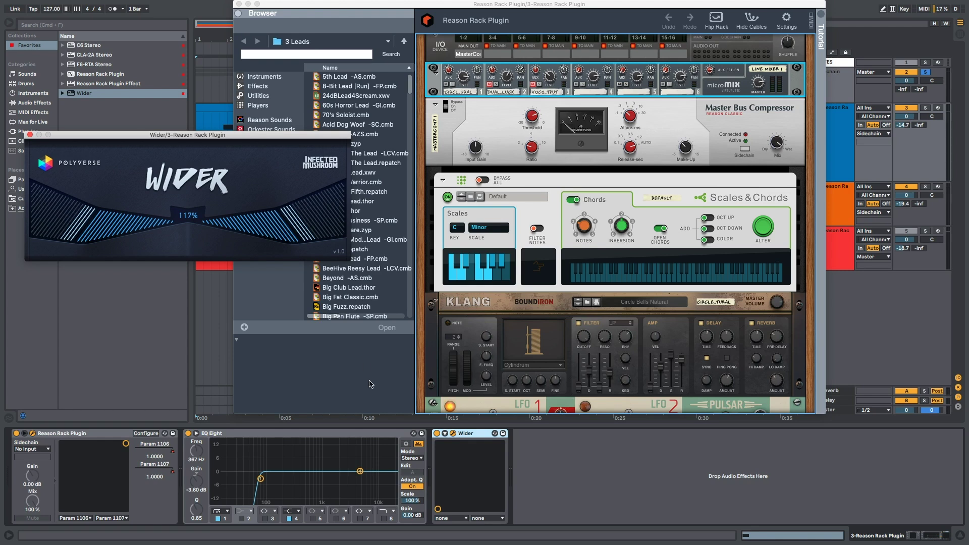
- Move Wider ahead of EQ Eight in track 3's chain and shift the Reason Rack Plugin window away from the clips
left_click_drag(476, 436, 213, 448)
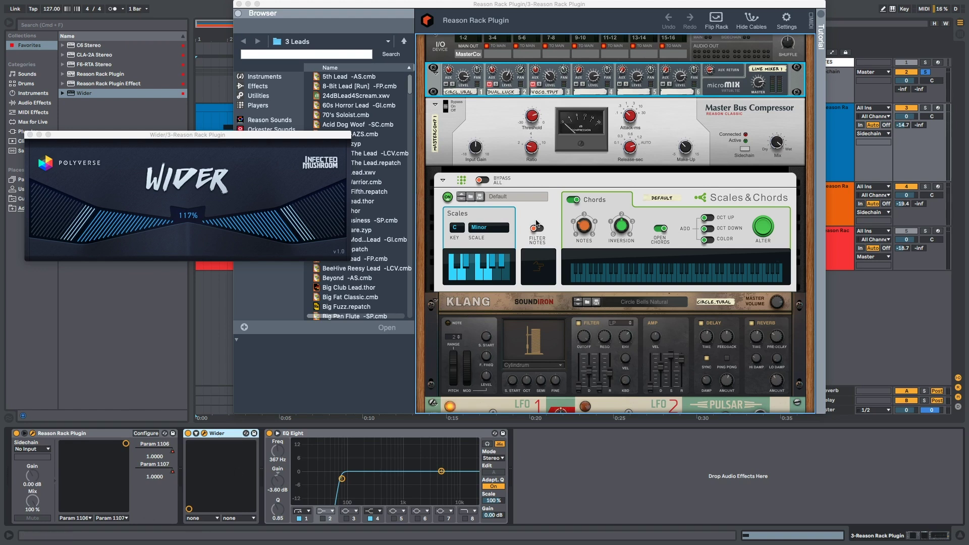
scroll(539, 217, "down", 2)
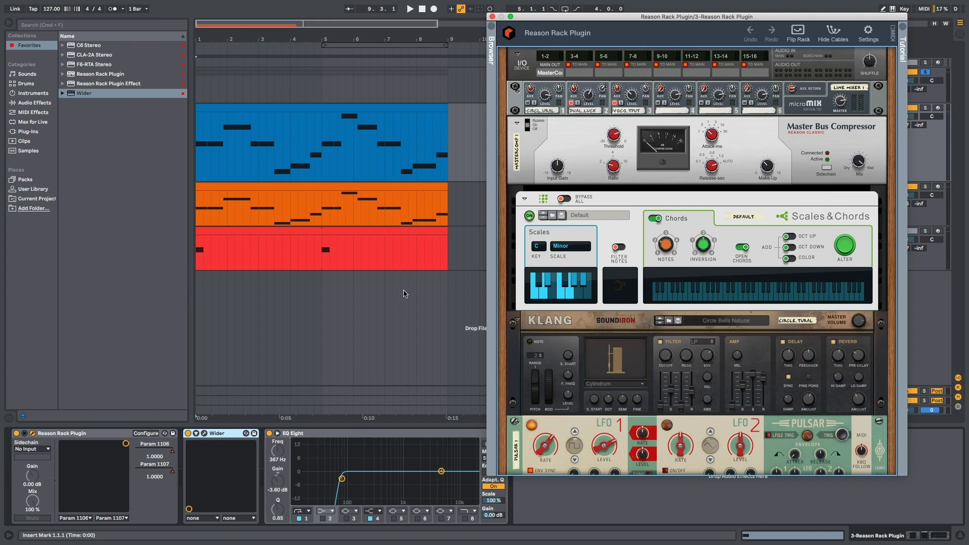
left_click_drag(548, 19, 589, 25)
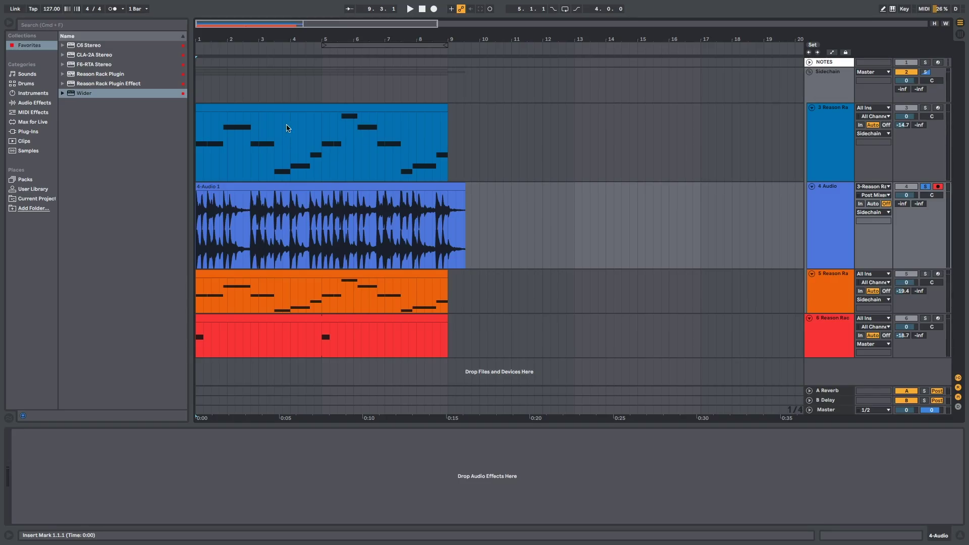
- Convert the harmony of the 4-Audio 1 clip to a new MIDI track and play it back
right_click(348, 189)
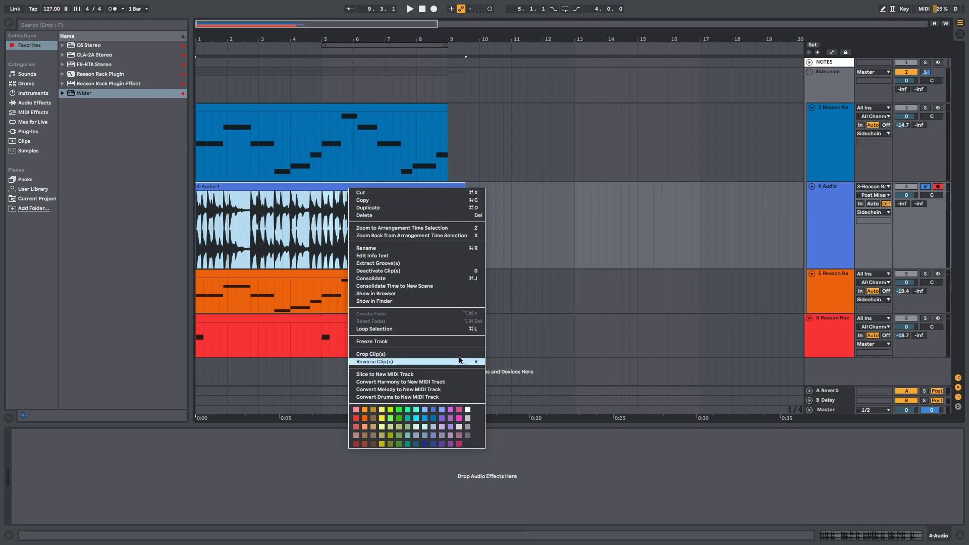
left_click(458, 383)
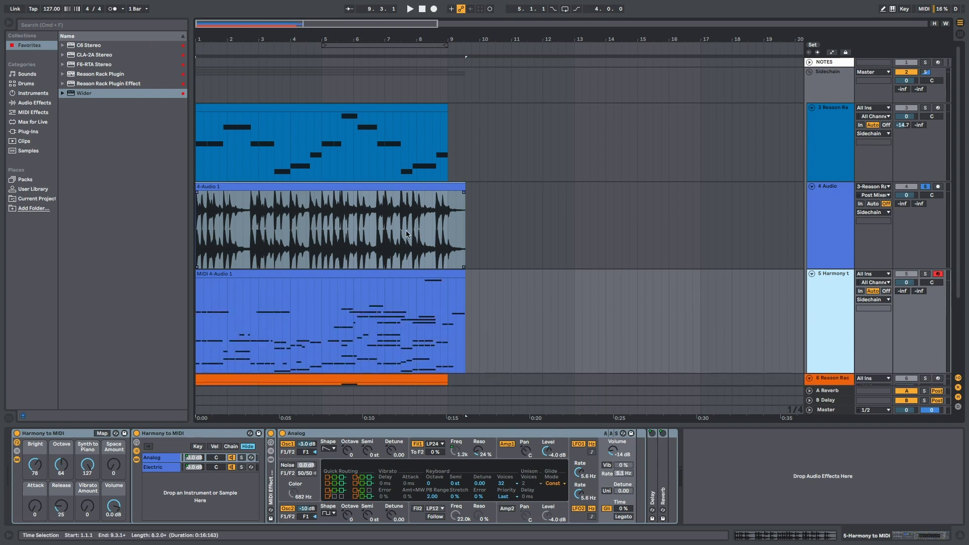
scroll(406, 234, "down", 3)
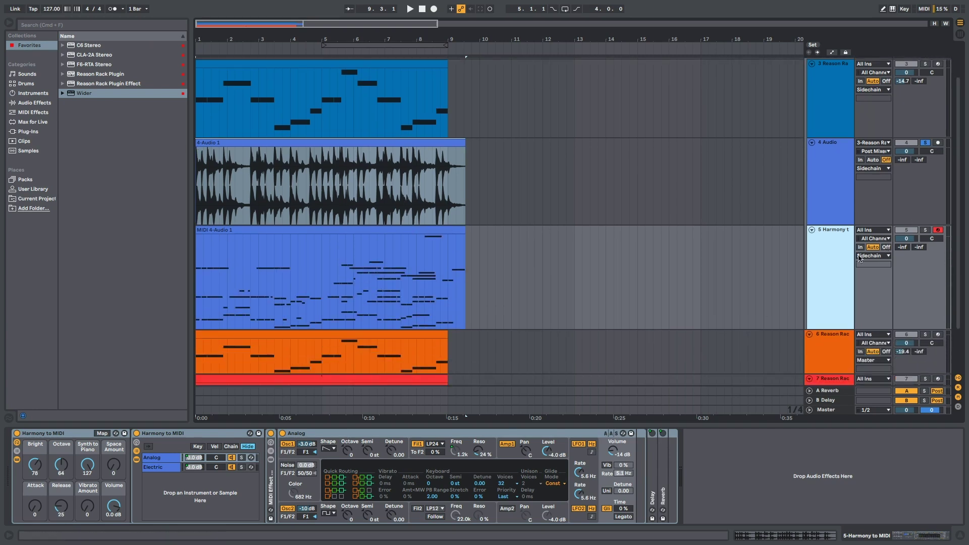
key("space")
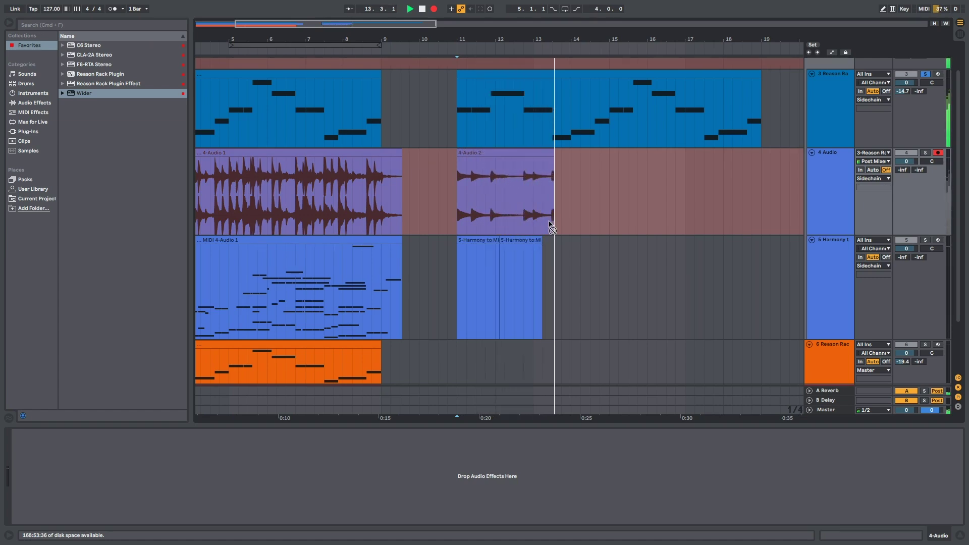
- Finish recording the second audio take on track 4 and audition the harmony MIDI clip converted from it, starting at bar 11
key("space")
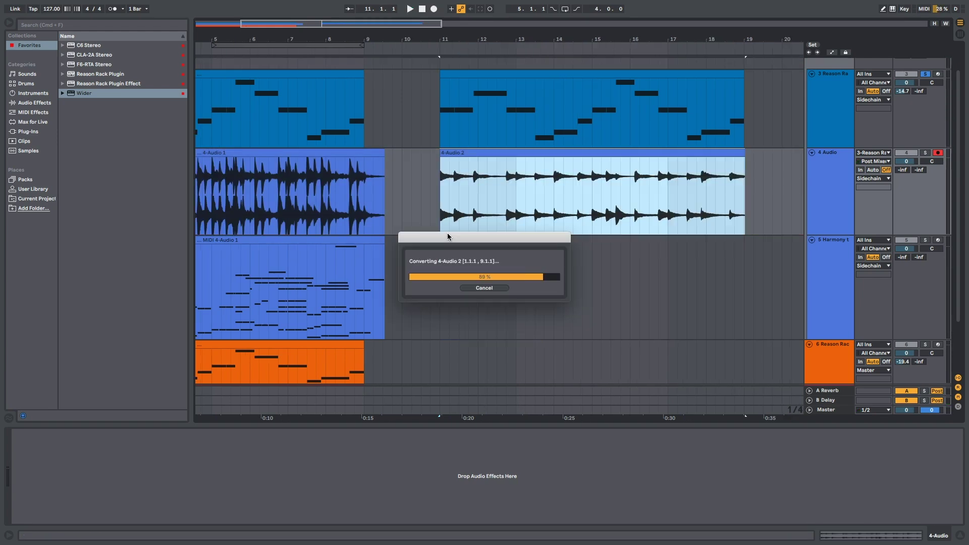
key("space")
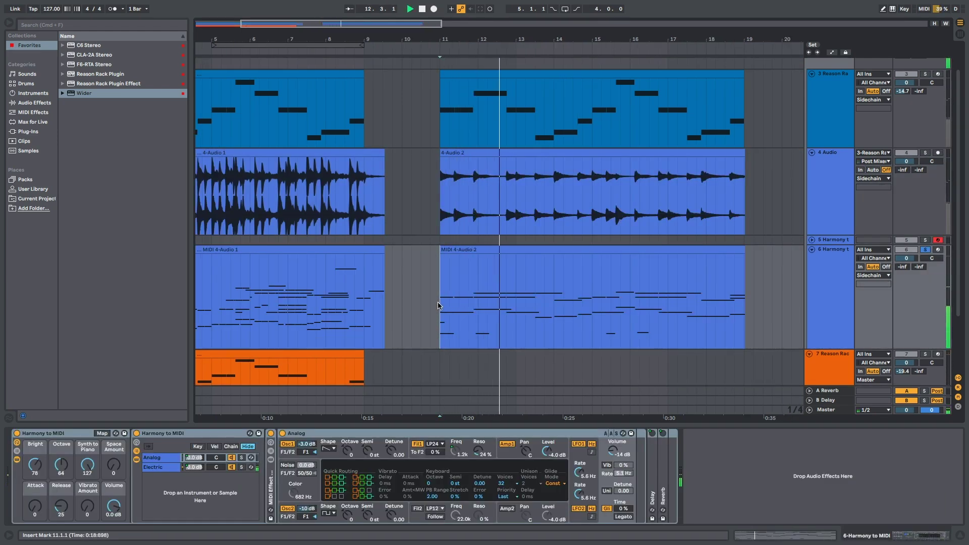
scroll(438, 306, "left", 5)
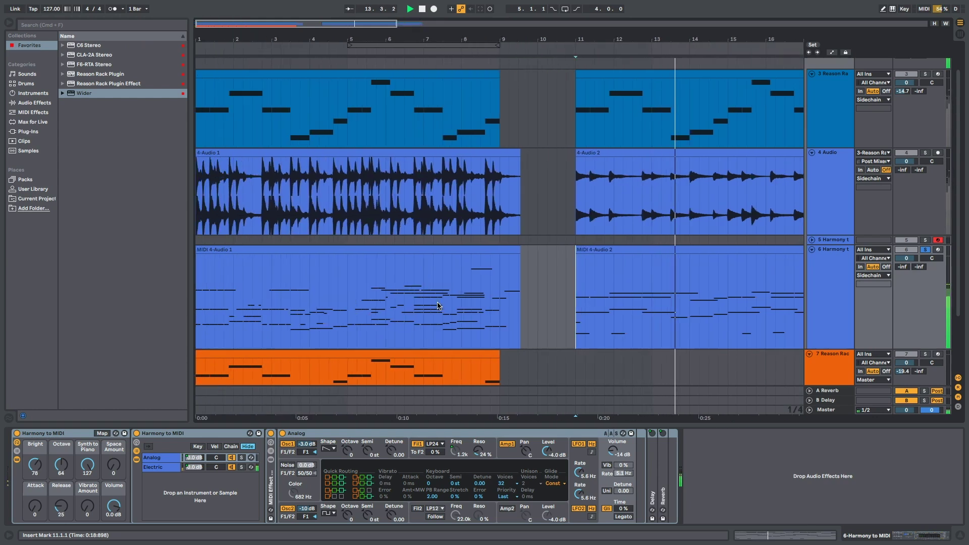
left_click_drag(701, 40, 701, 18)
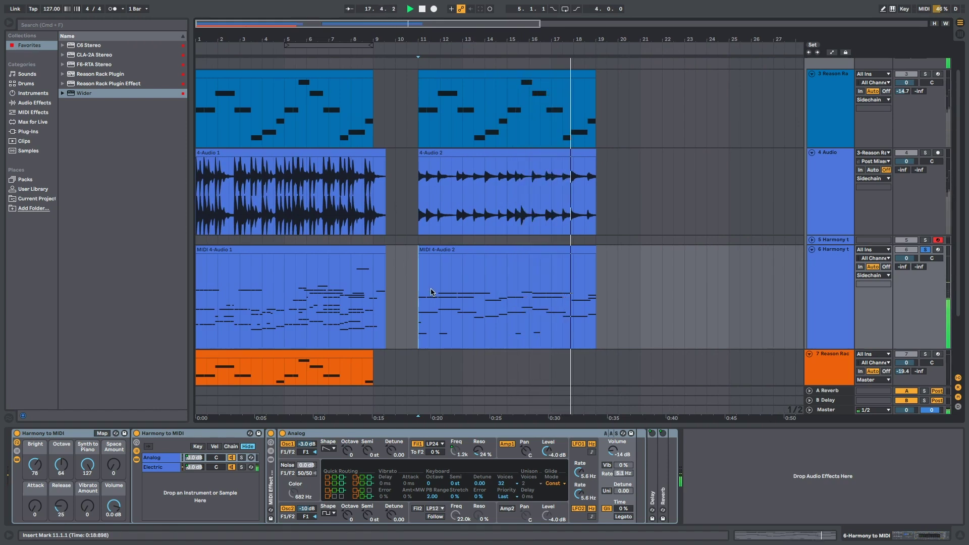
right_click(538, 312)
left_click(653, 242)
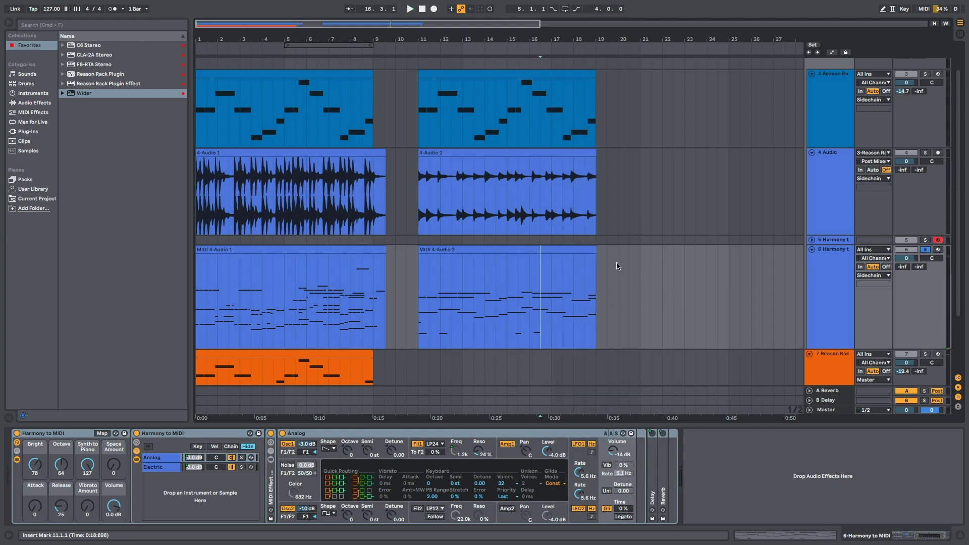